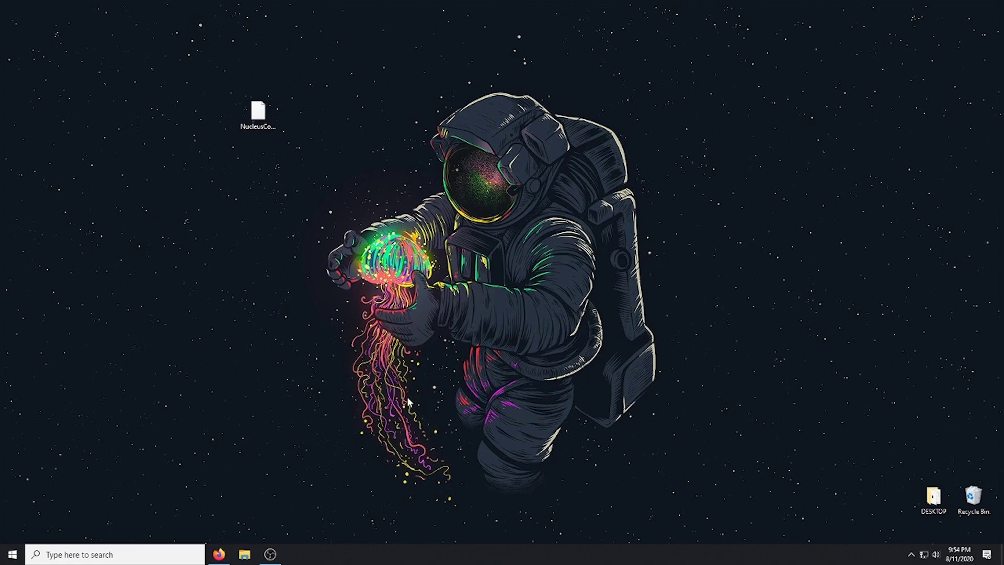
Save the 26.3 MB NucleusCoop.Alpha.8.Mod.v0.9.9.9.r4.rar asset from the r4 GitHub release in Firefox.
left_click(219, 554)
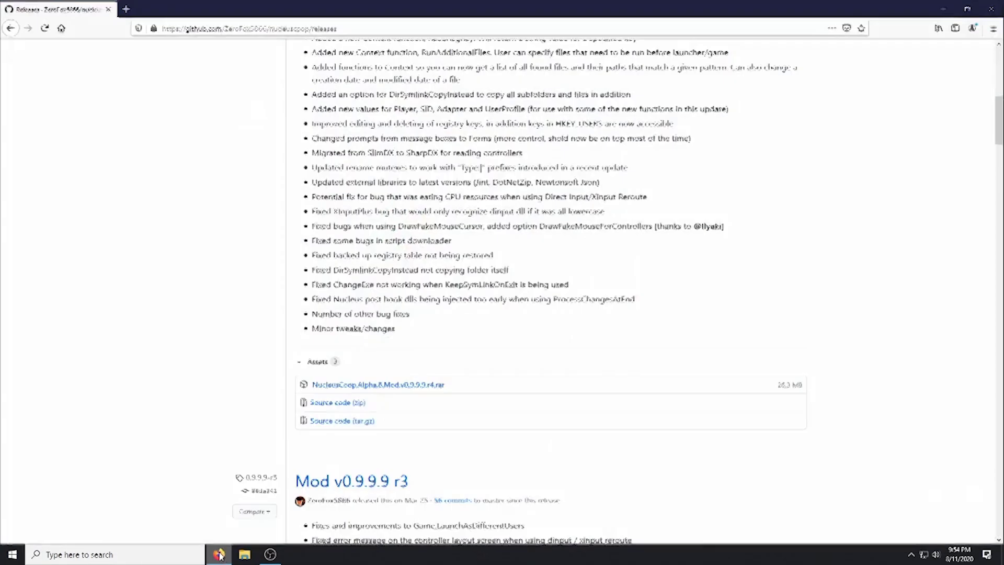
scroll(510, 123, "up", 10)
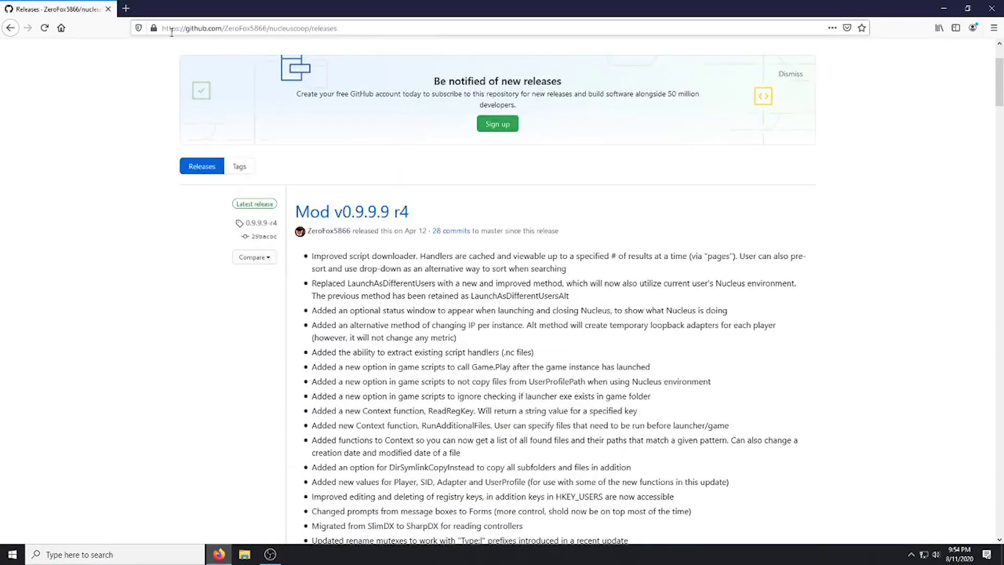
left_click(163, 28)
left_click_drag(164, 28, 380, 17)
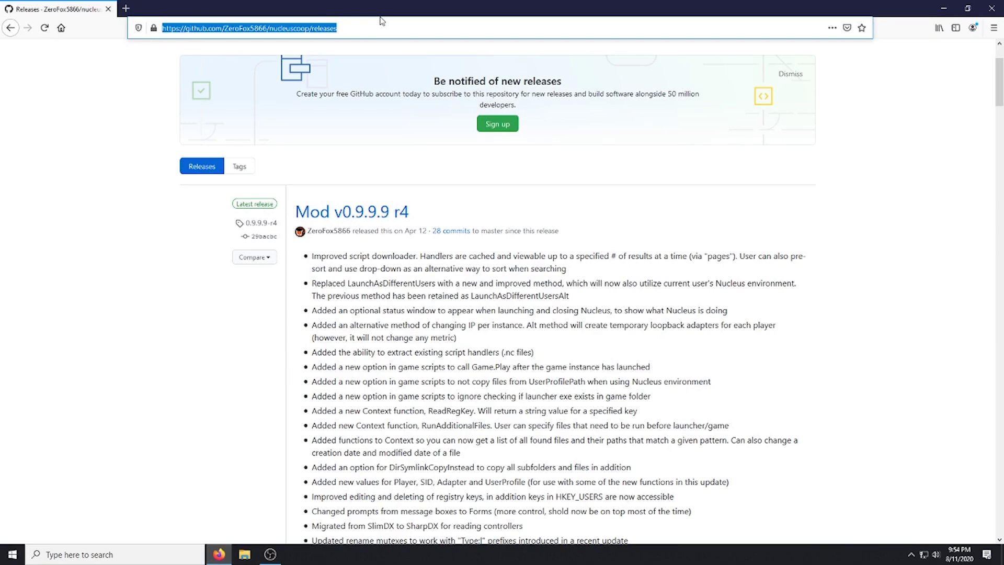
left_click(294, 213)
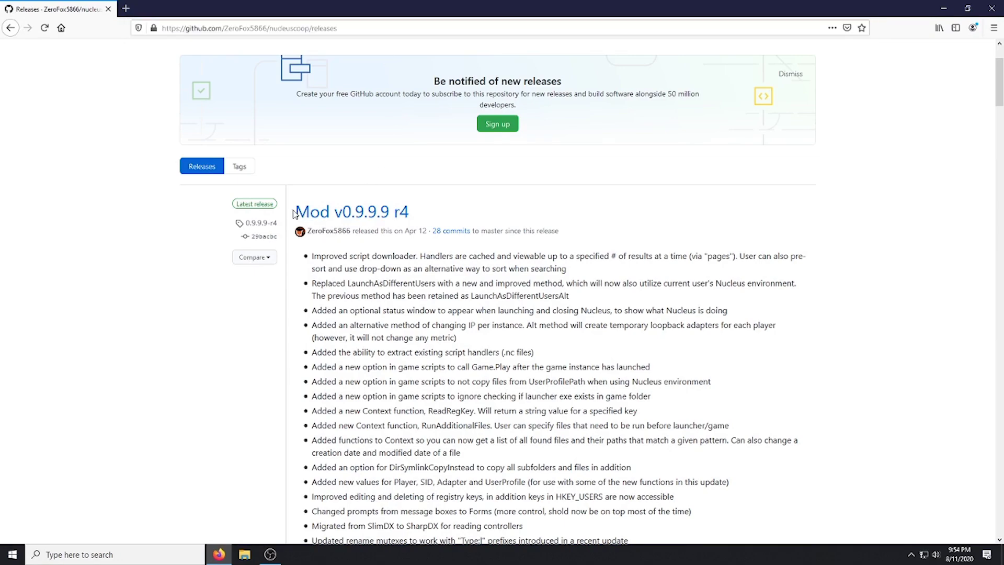
left_click_drag(294, 212, 462, 214)
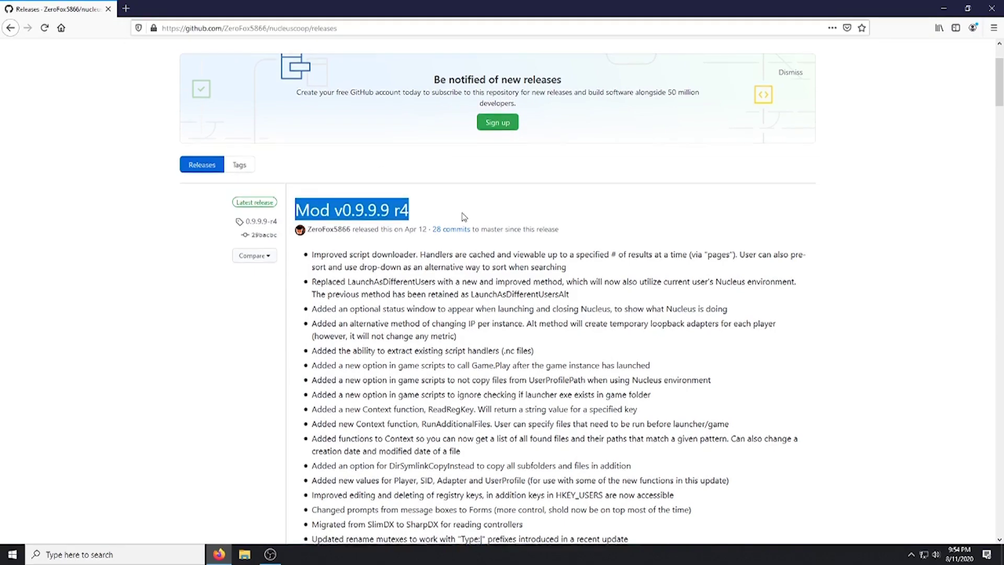
scroll(462, 215, "down", 10)
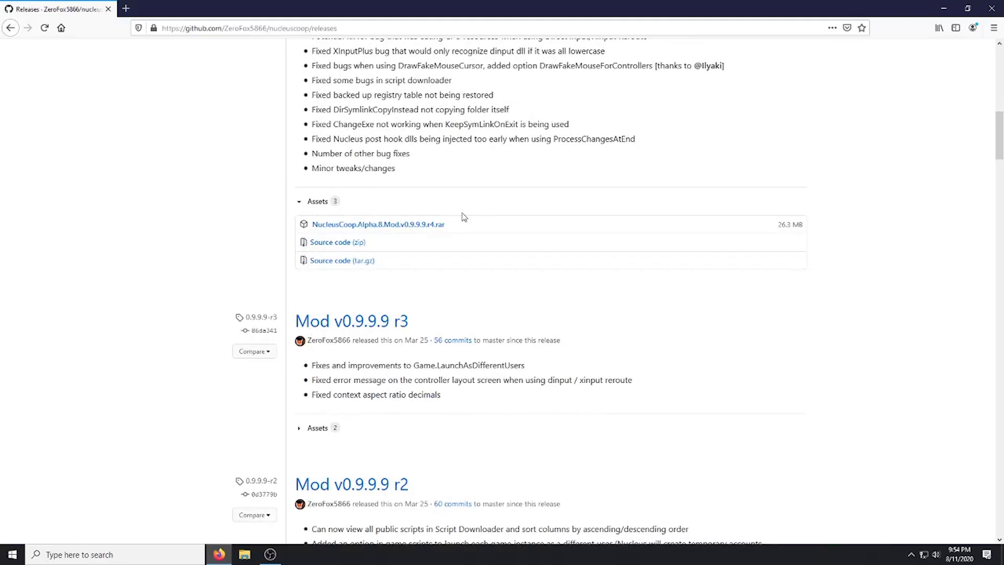
left_click(405, 225)
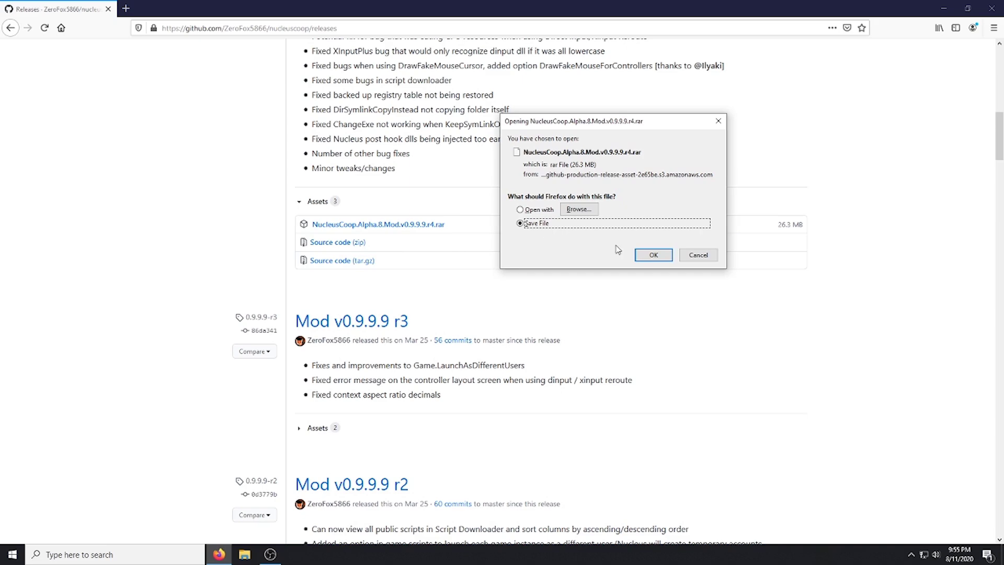
left_click(654, 255)
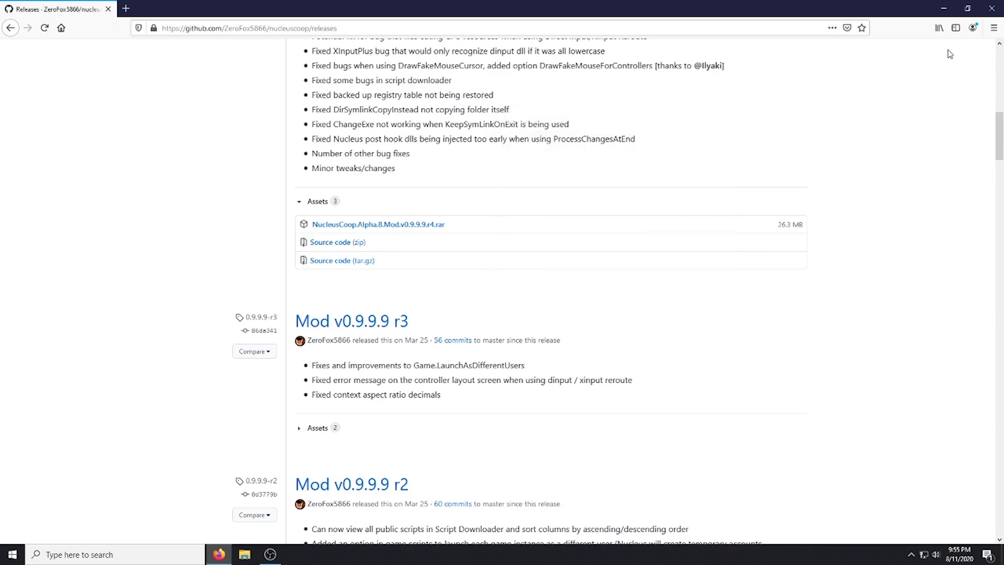
Extract the downloaded NucleusCoop .rar on the desktop into its own folder with 7-Zip.
left_click(944, 9)
left_click_drag(259, 111, 368, 138)
left_click(368, 138)
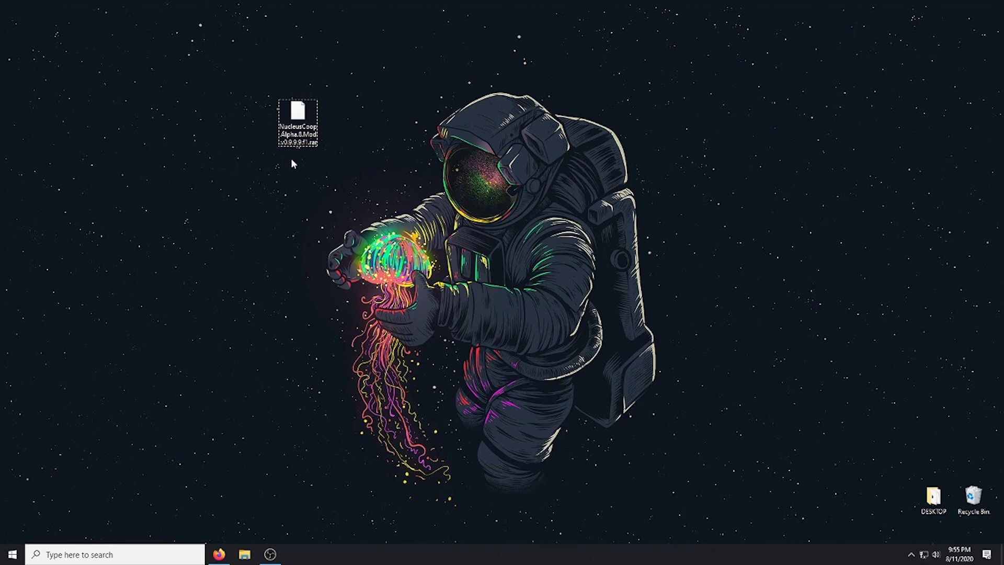
left_click(295, 108)
right_click(297, 111)
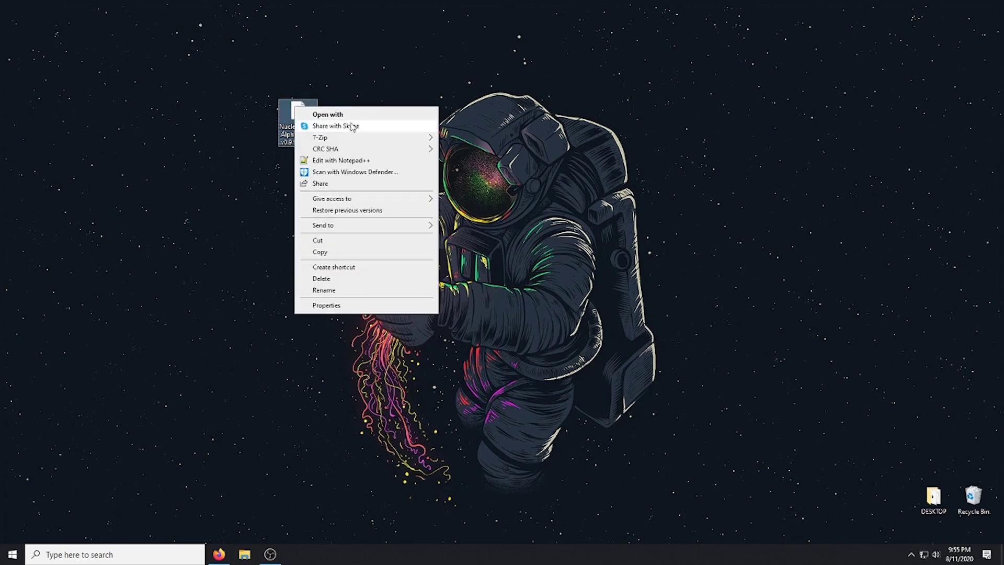
mouse_move(349, 140)
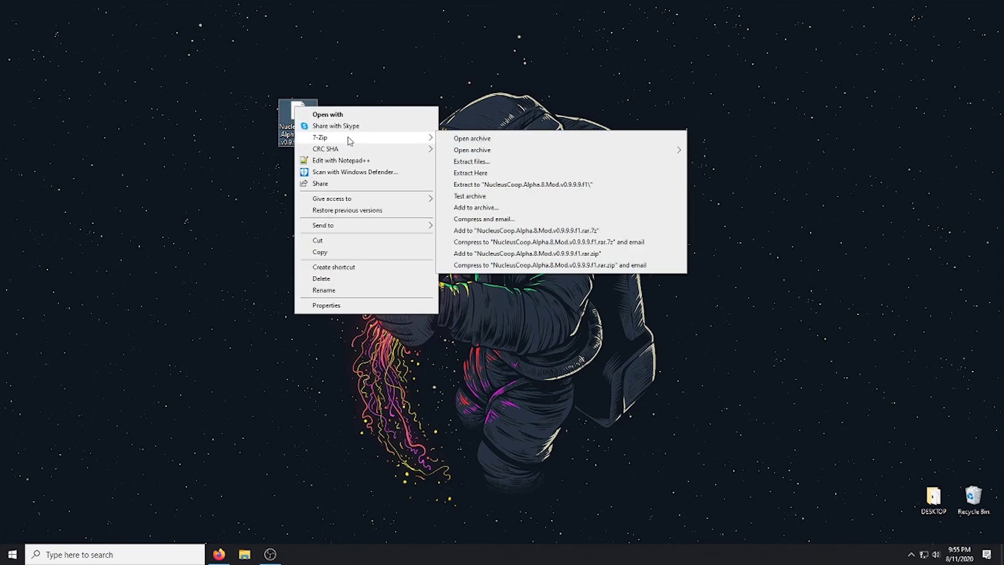
left_click(474, 184)
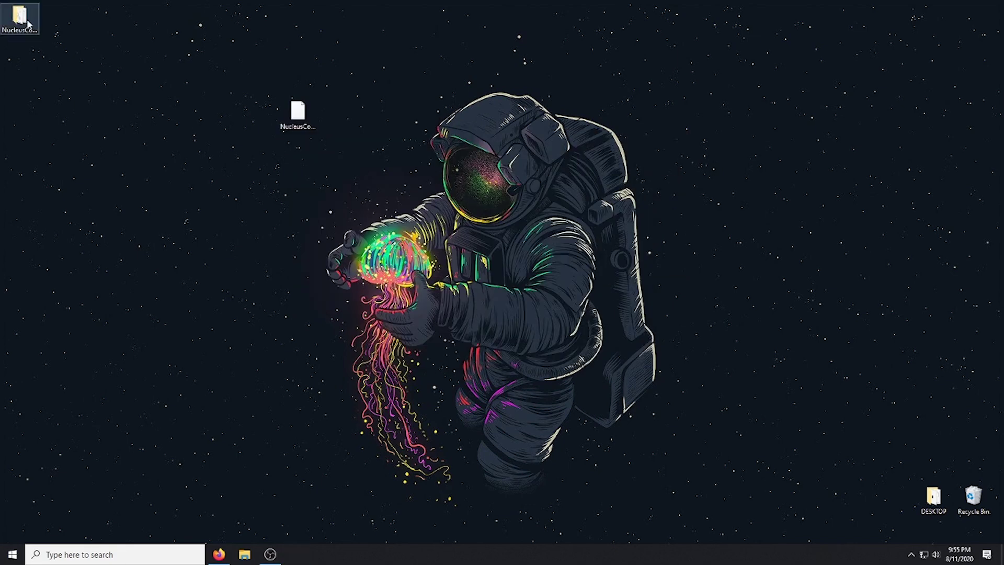
left_click_drag(495, 164, 381, 85)
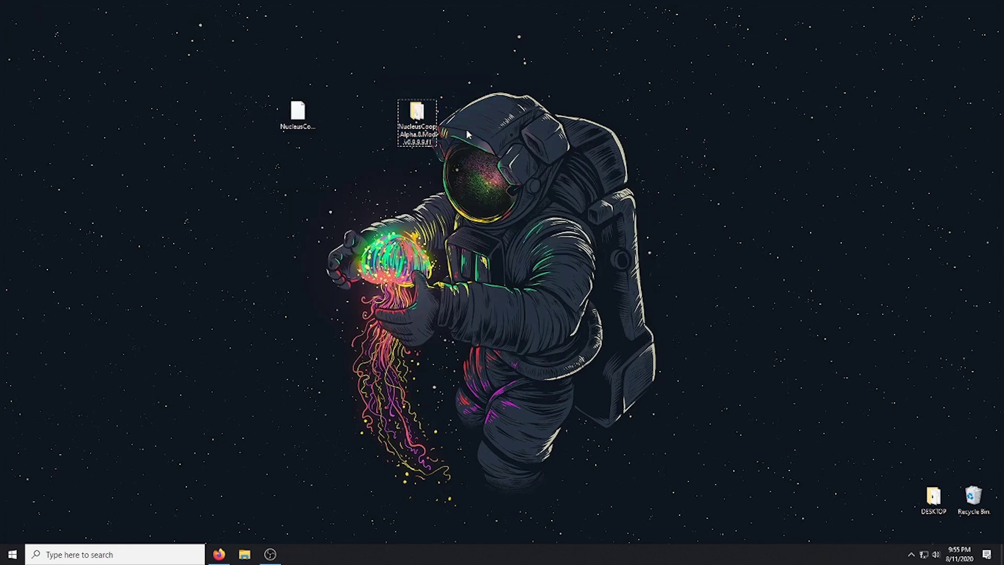
Open the NucleusCoop.Alpha.8.Mod.v0.9.9.9.f1 folder and launch NucleusCoop.exe.
double_click(427, 127)
scroll(530, 186, "down", 1)
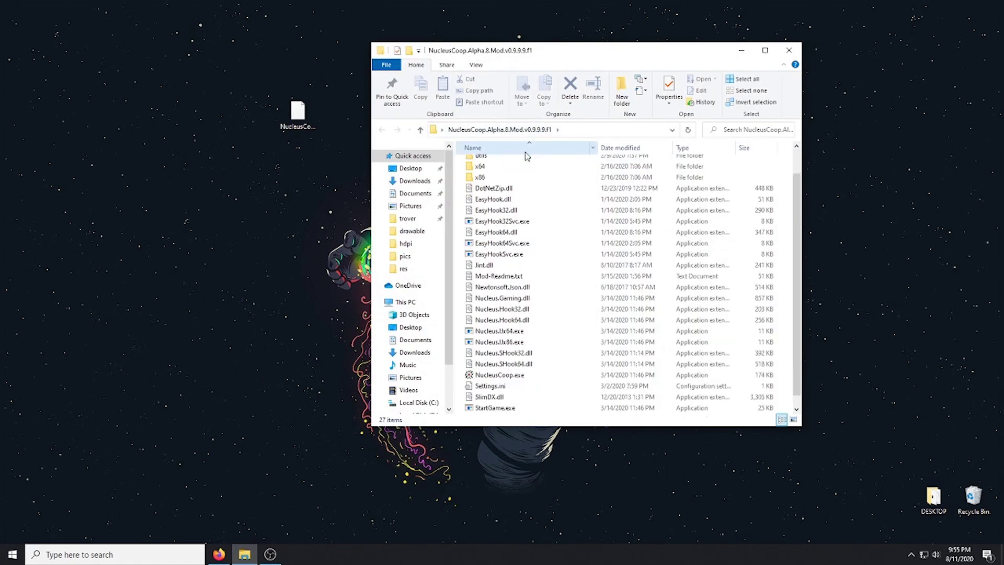
scroll(530, 185, "down", 1)
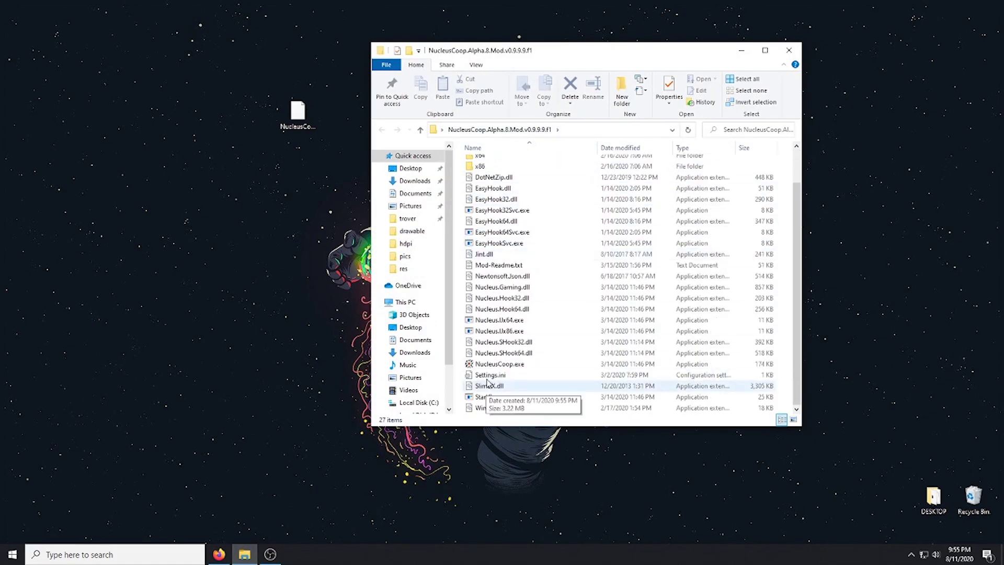
left_click(497, 366)
double_click(497, 366)
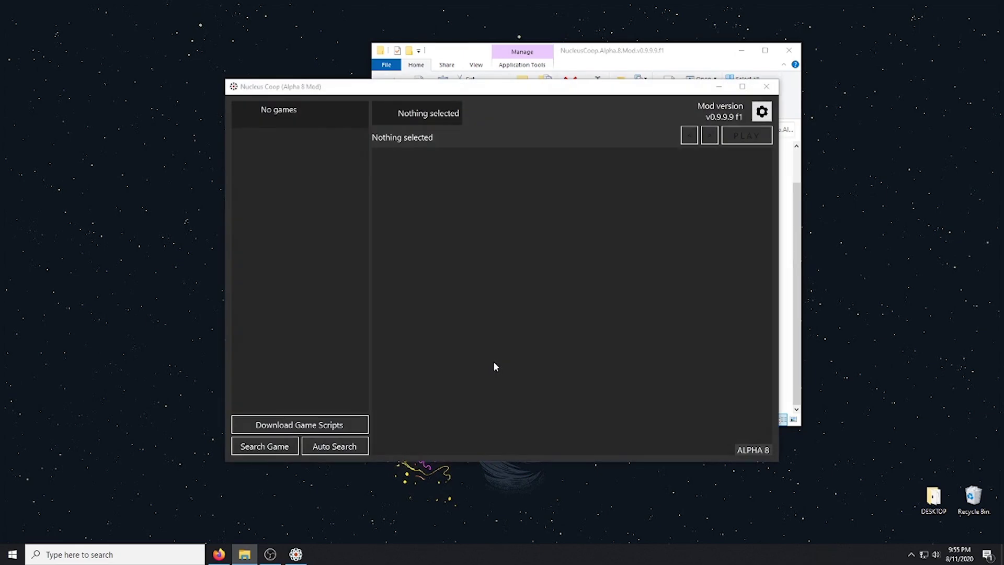
Search the script downloader for 'Don't Starve Together' and download that game script.
left_click(347, 424)
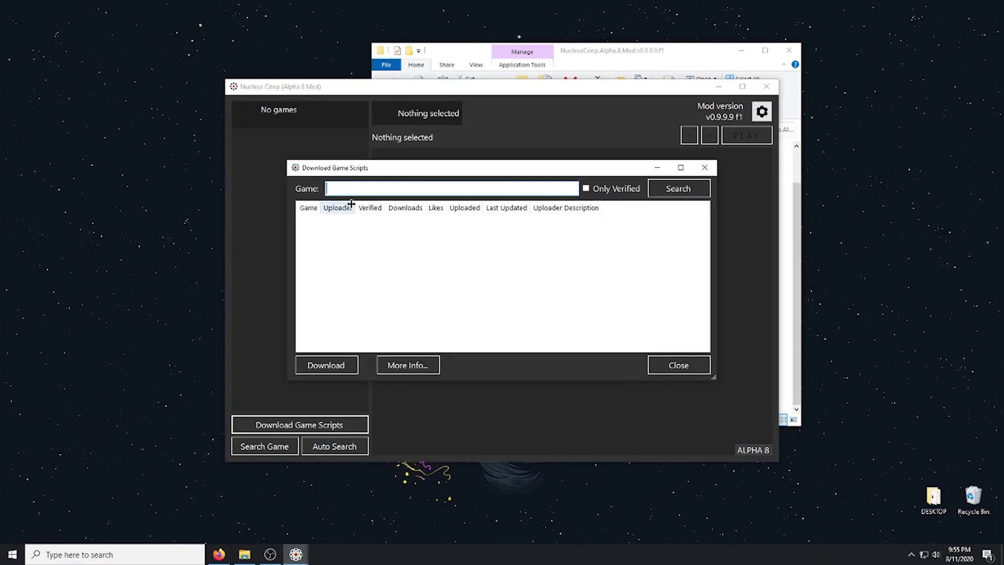
type("Don't Starve Toig")
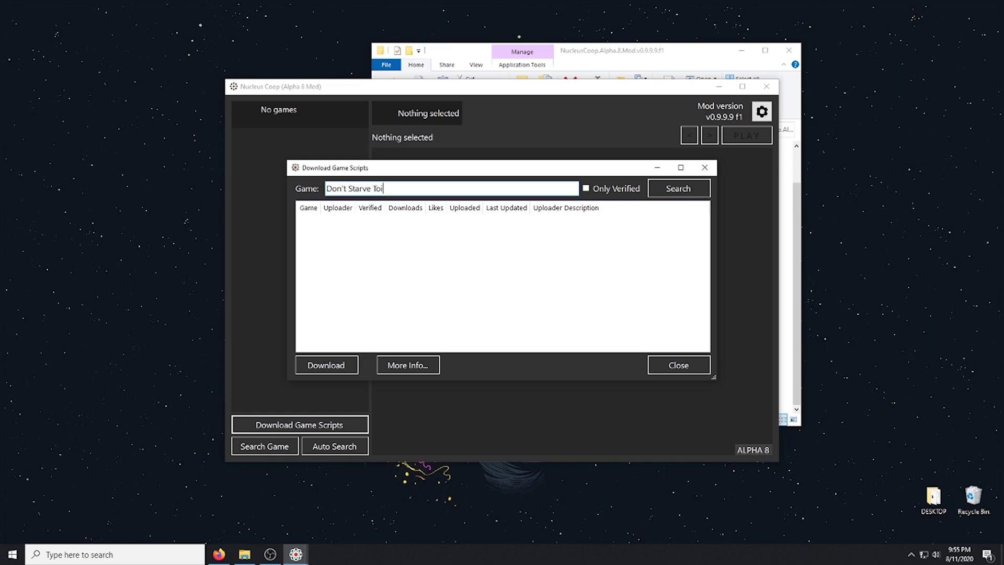
key("BackSpace")
key("BackSpace")
type("gether")
left_click(670, 196)
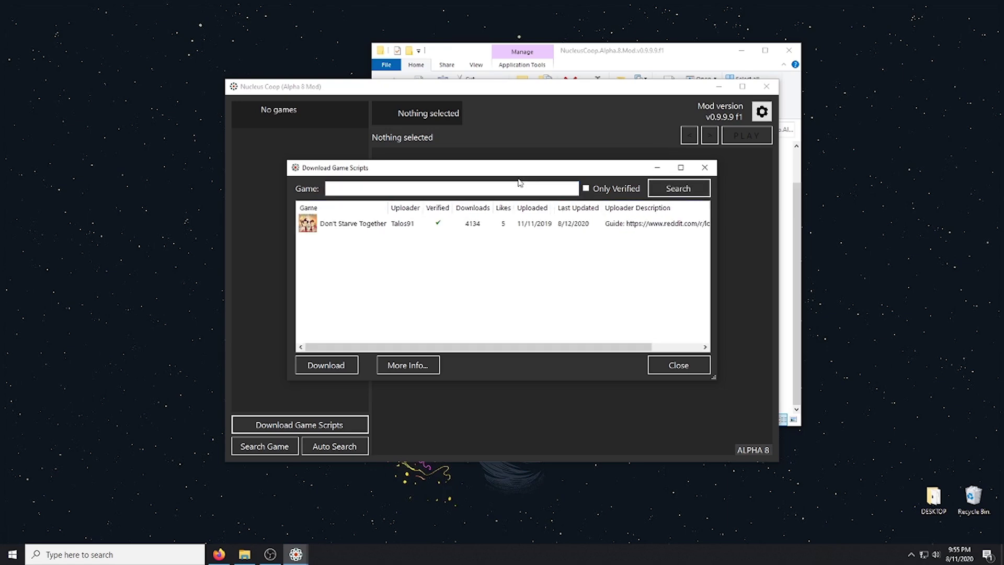
left_click(361, 226)
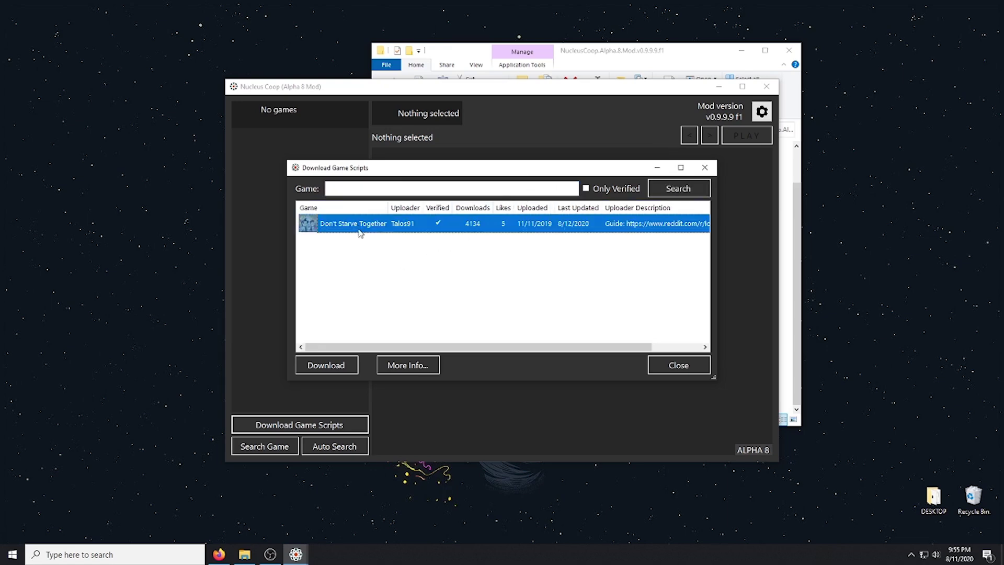
left_click(340, 367)
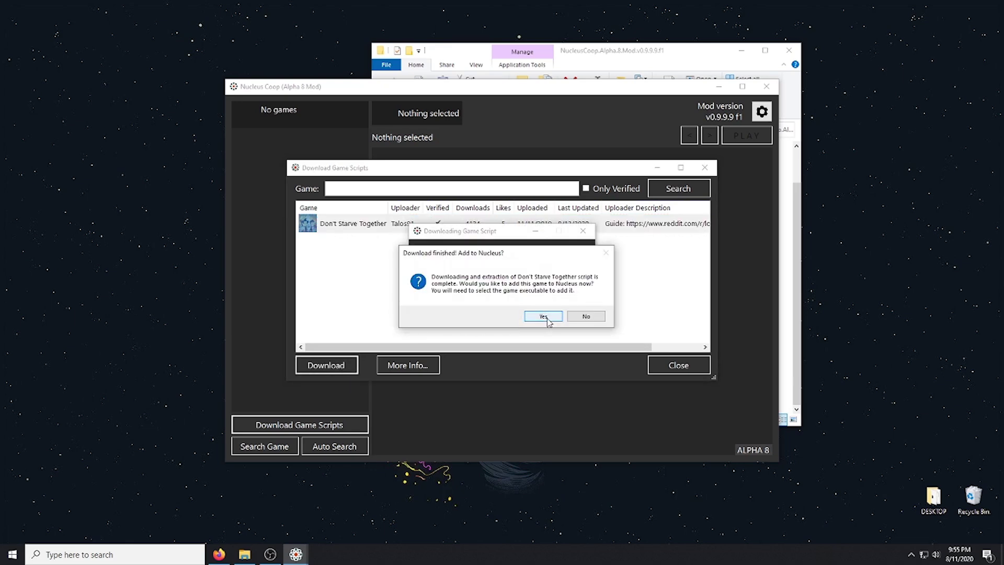
Agree to add the game and browse to D:\SteamLibrary\steamapps\common\Don't Starve Together\bin.
left_click(544, 317)
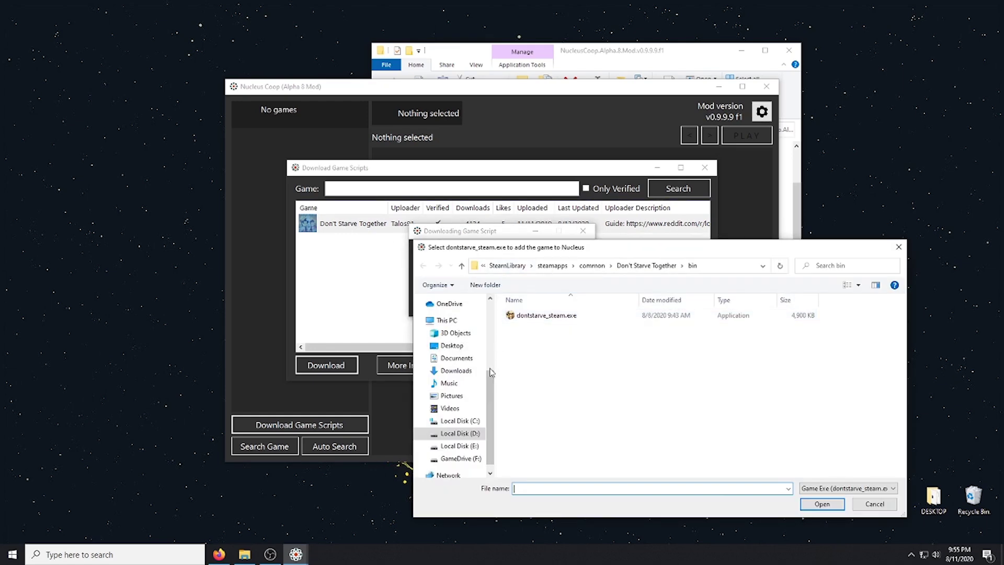
left_click(471, 423)
left_click(469, 430)
left_click(472, 418)
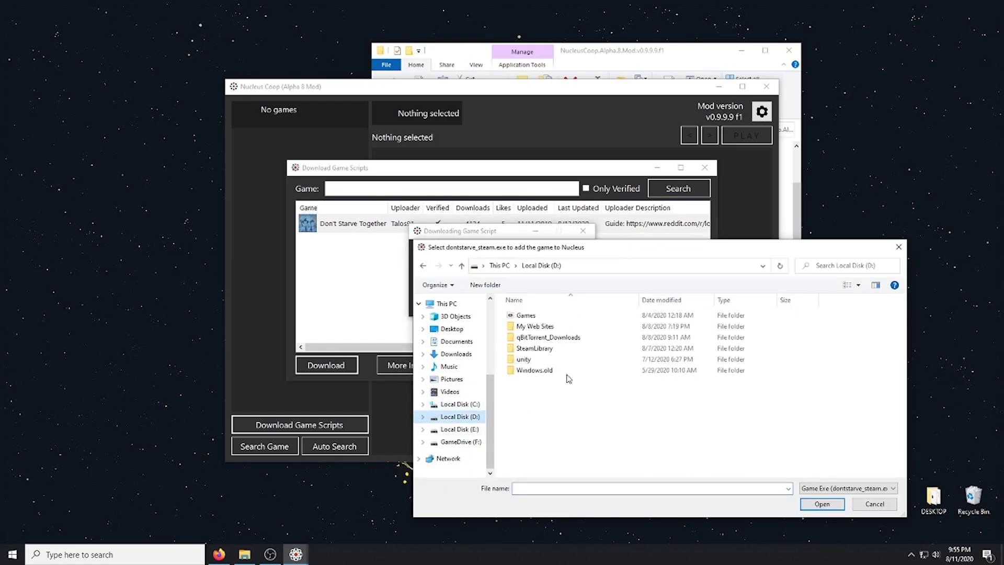
double_click(566, 349)
double_click(560, 316)
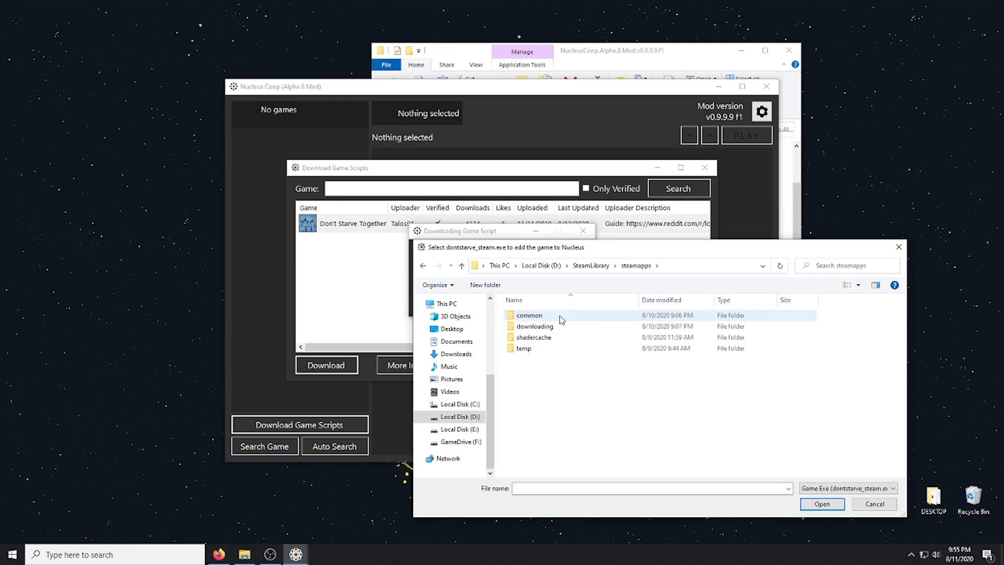
double_click(561, 316)
double_click(561, 326)
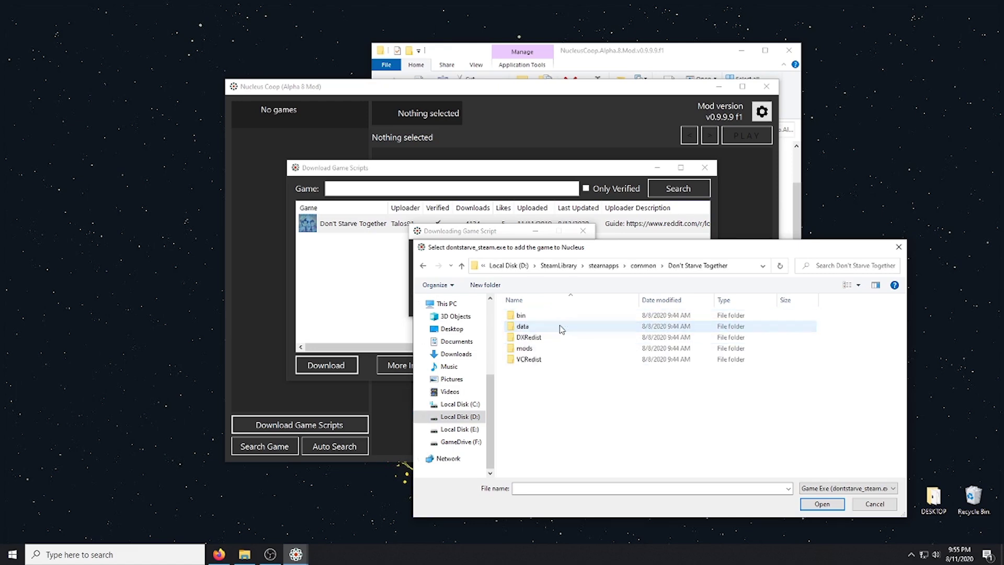
double_click(555, 316)
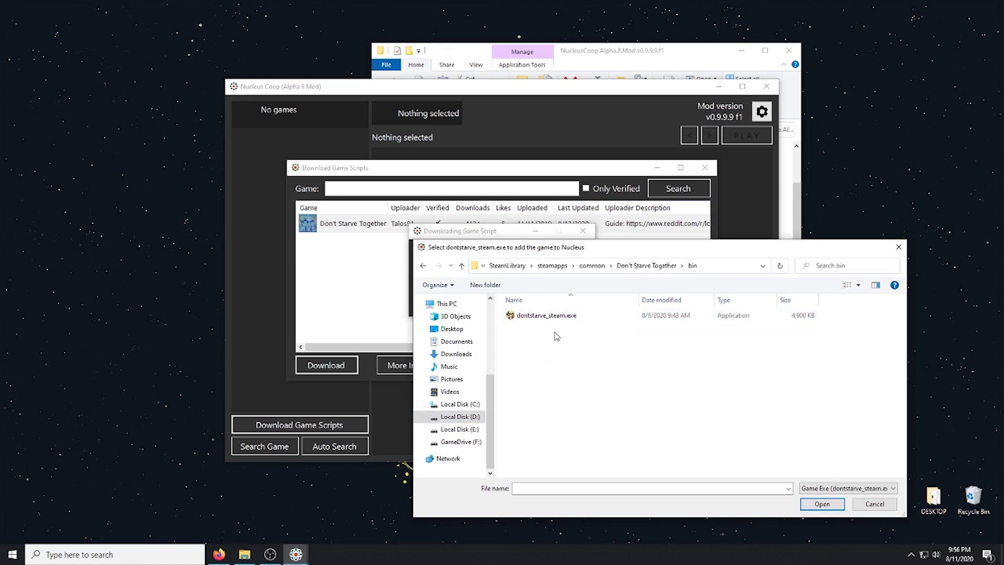
Add the game using dontstarve_steam.exe, acknowledge the confirmation, and close the script downloader.
left_click(560, 317)
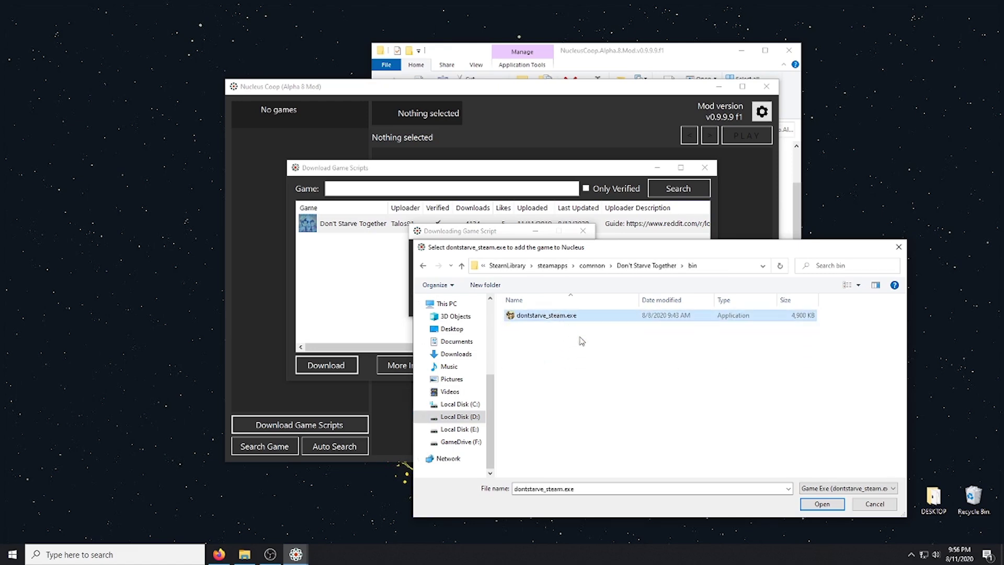
left_click(823, 504)
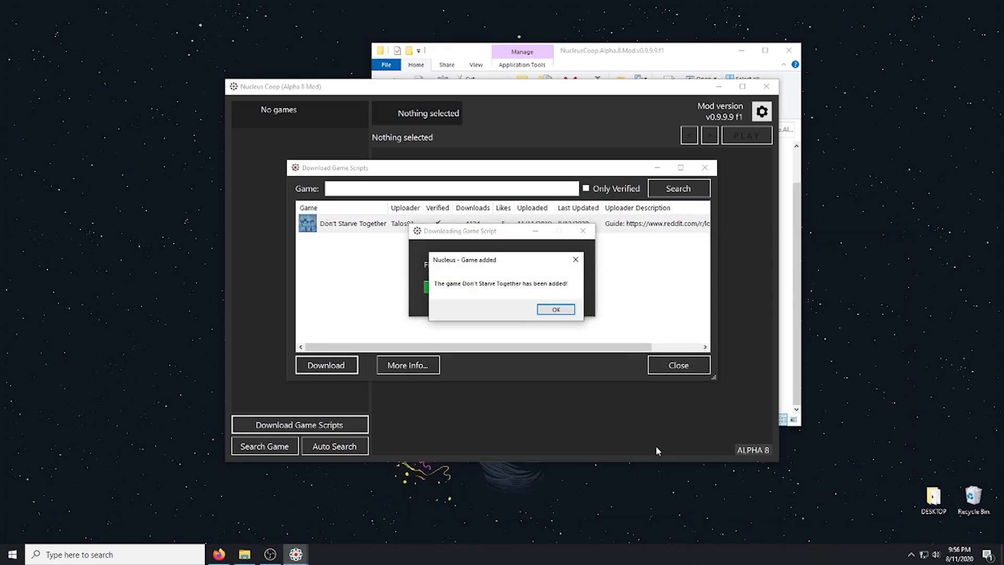
left_click(556, 310)
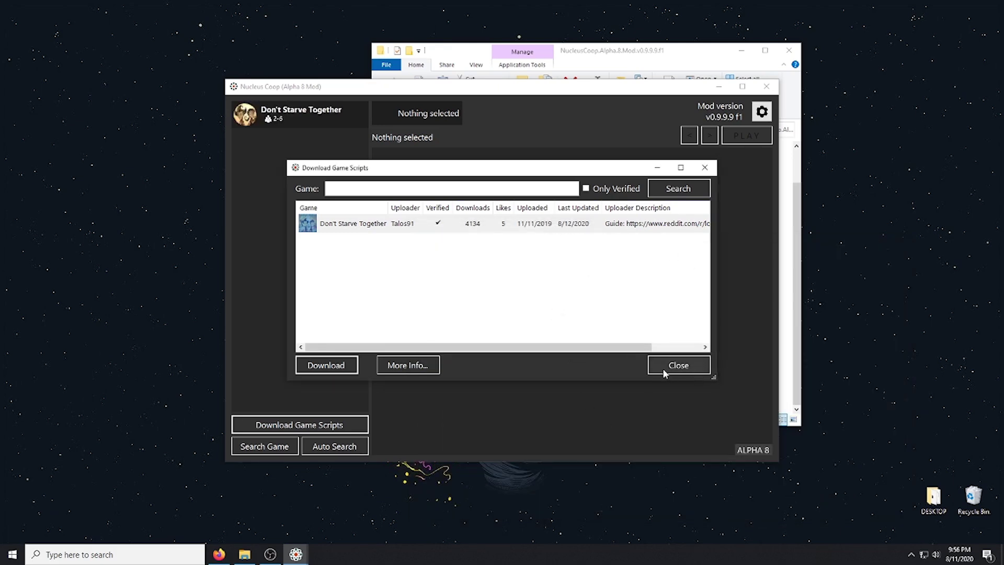
left_click(689, 370)
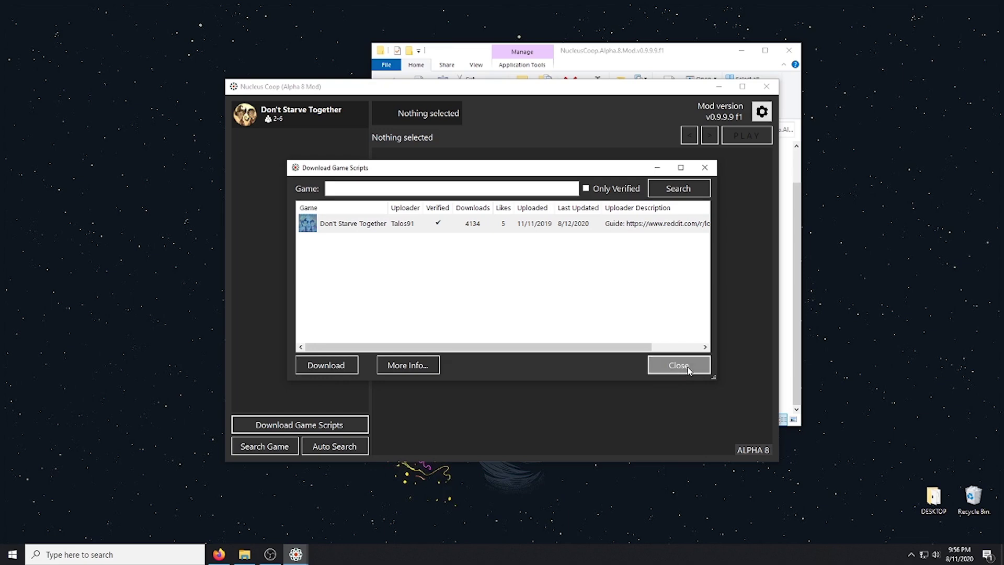
Give Don't Starve Together a two-way split: keyboard left, gamepad 1 right, then proceed.
left_click(302, 116)
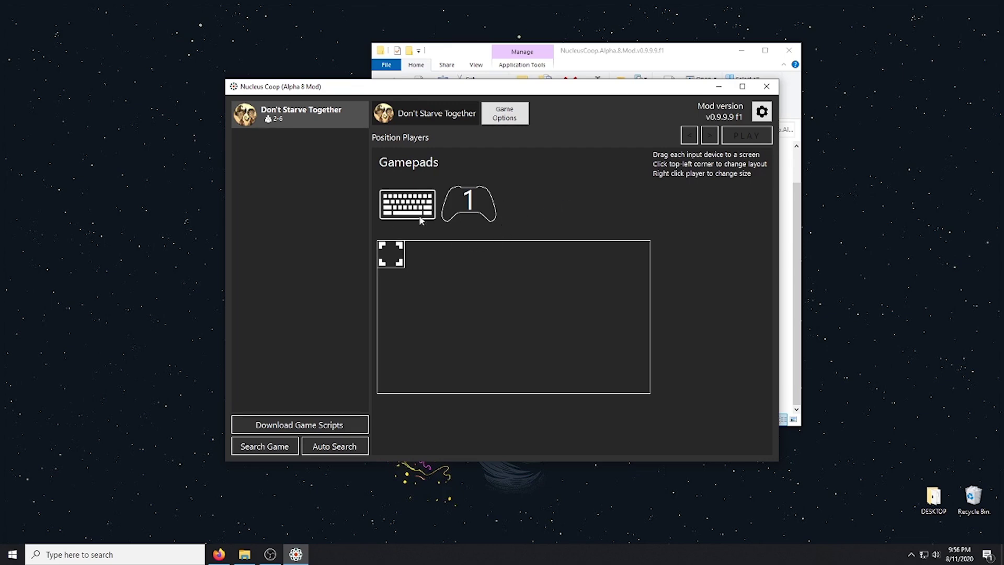
left_click_drag(421, 208, 444, 319)
left_click(394, 255)
left_click_drag(466, 209, 592, 317)
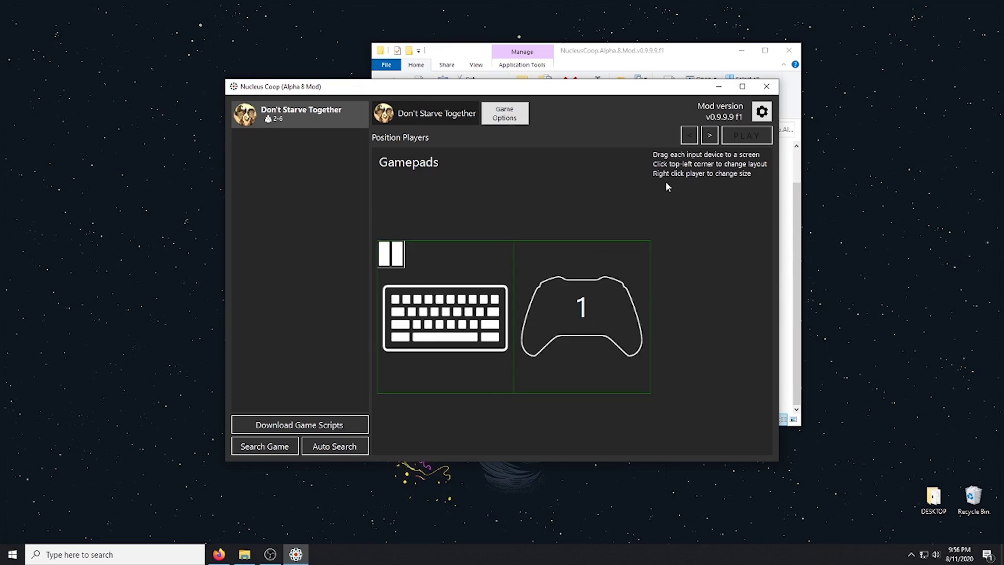
left_click(710, 136)
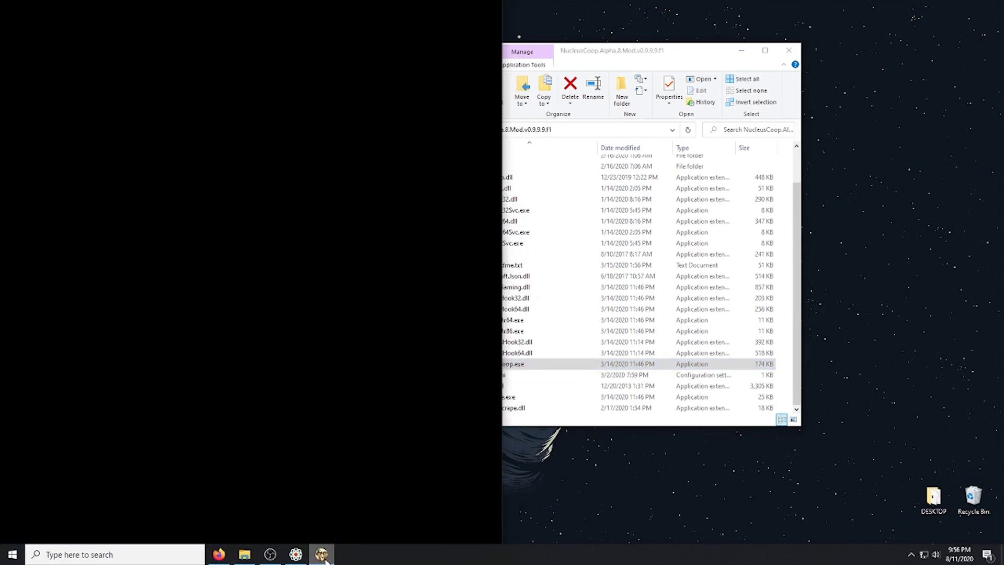
Bring both Don't Starve Together game windows to the front.
mouse_move(326, 559)
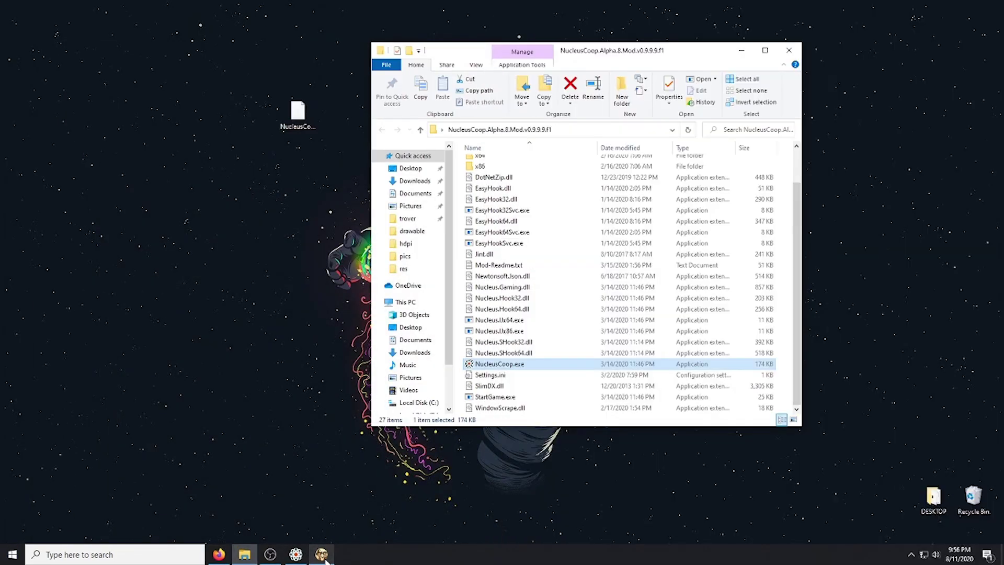
left_click(325, 560)
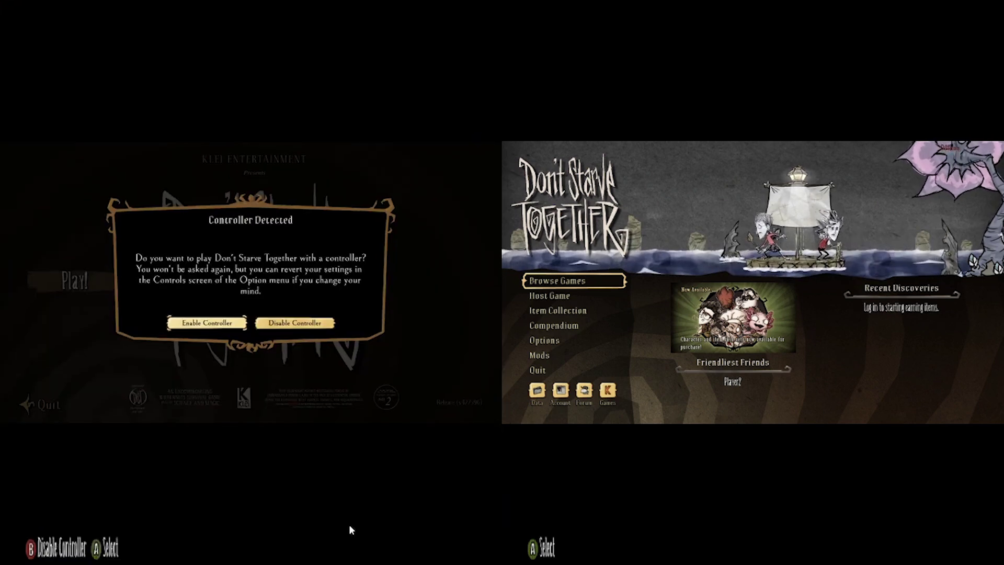
In the left game, disable the controller, play offline and choose Host Game.
left_click(295, 327)
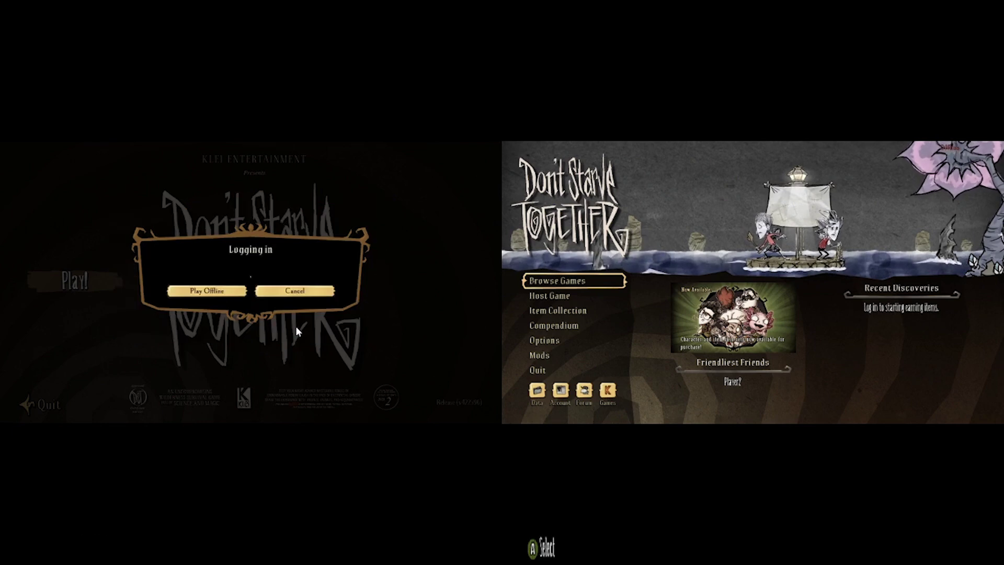
left_click(209, 304)
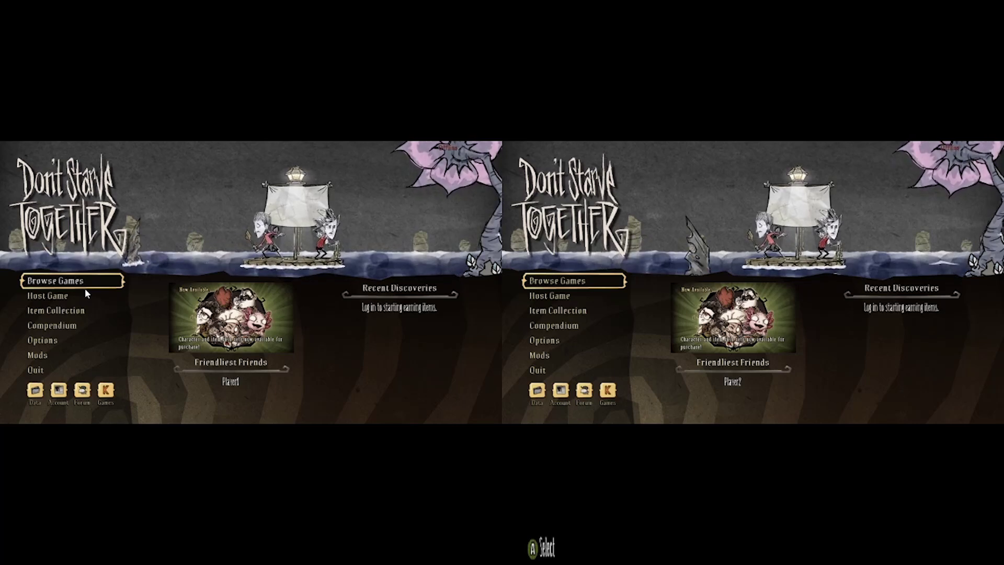
left_click(65, 298)
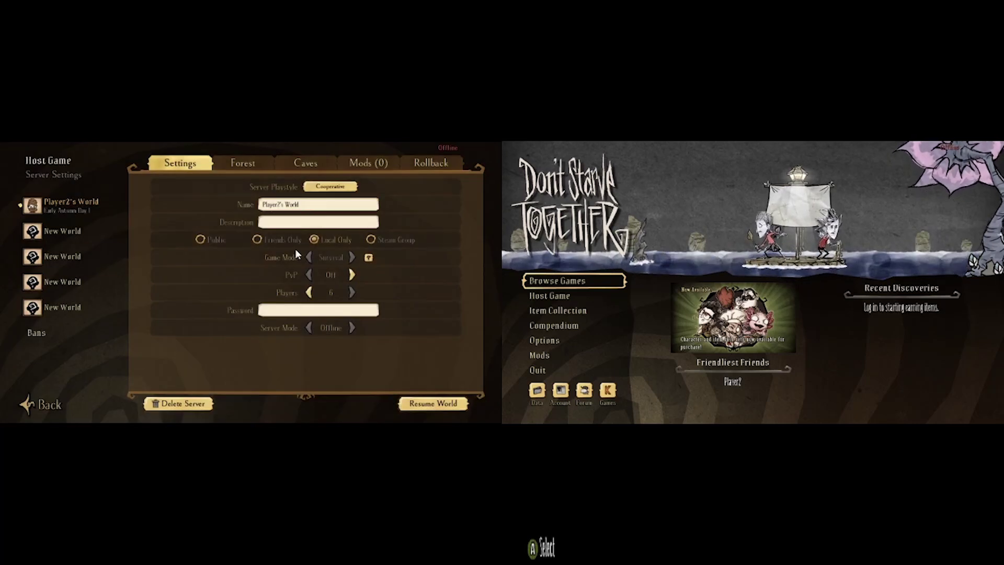
Delete the old server slot and generate a new Cooperative world offline.
left_click(191, 406)
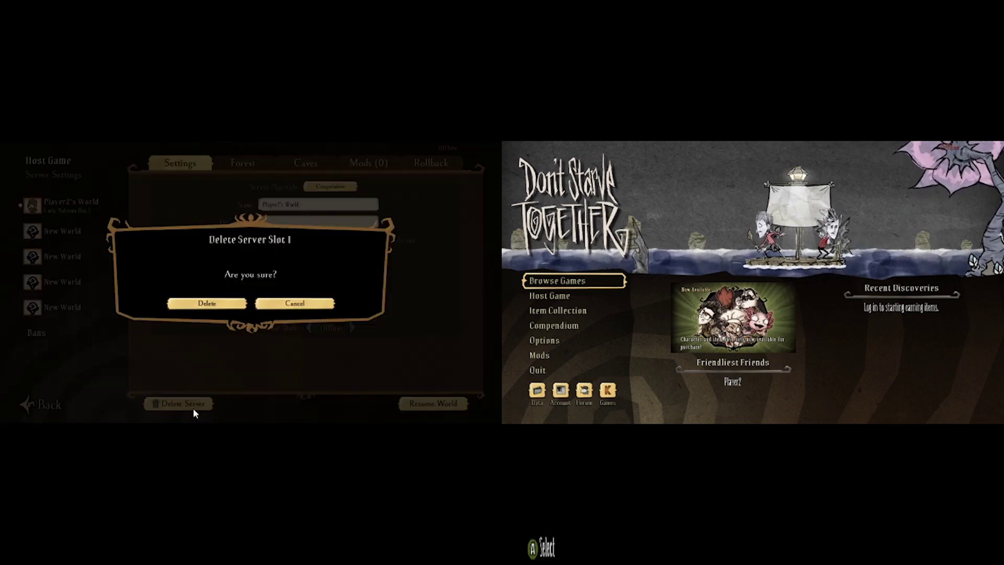
left_click(218, 306)
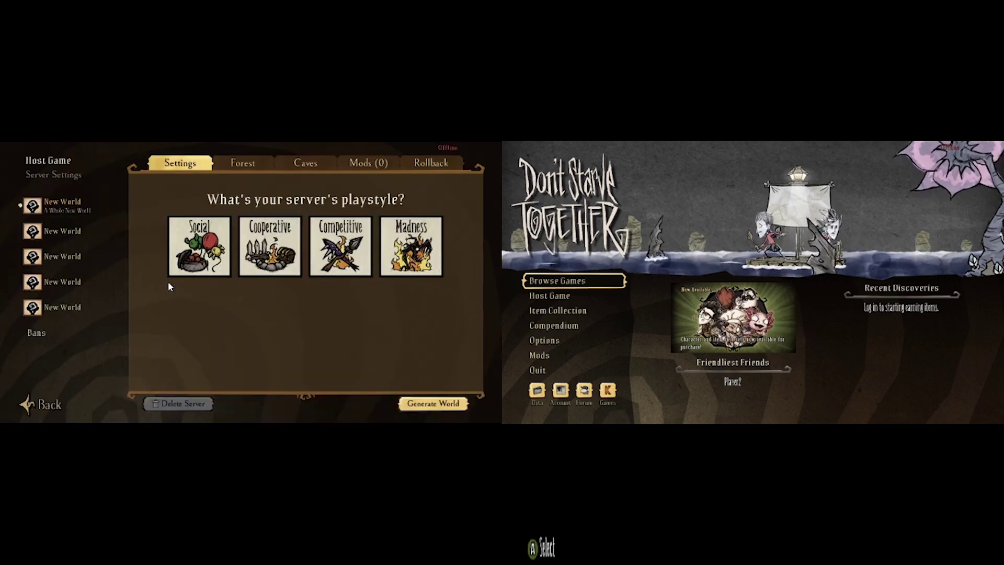
left_click(274, 260)
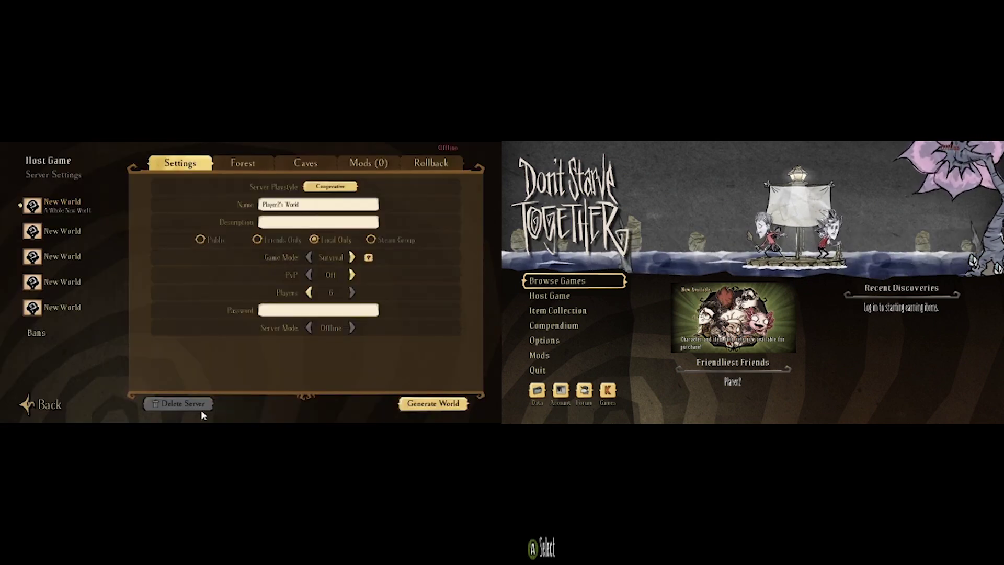
left_click(432, 405)
left_click(208, 323)
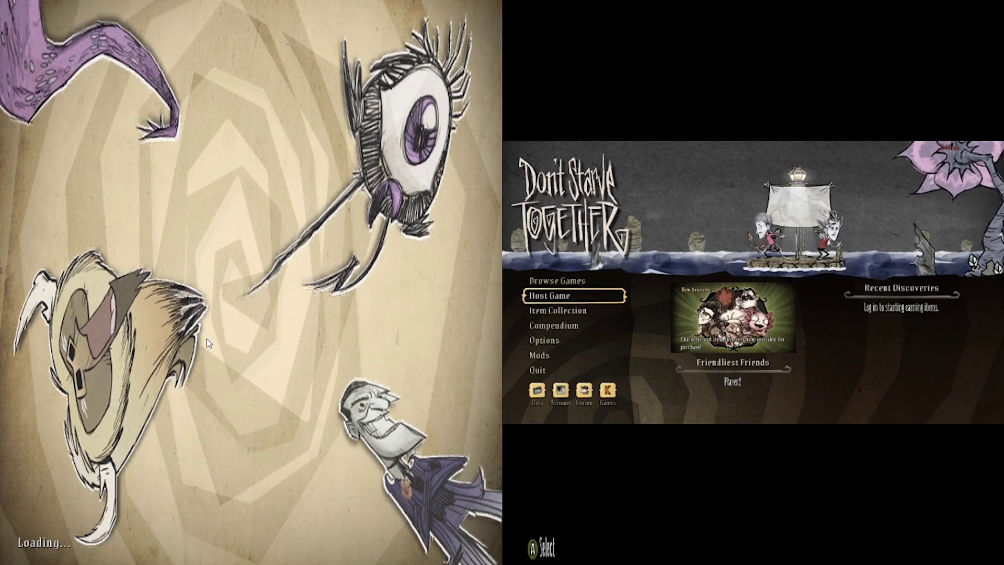
Join Player2's World offline on the right, and spawn the left player as Willow.
key("Return")
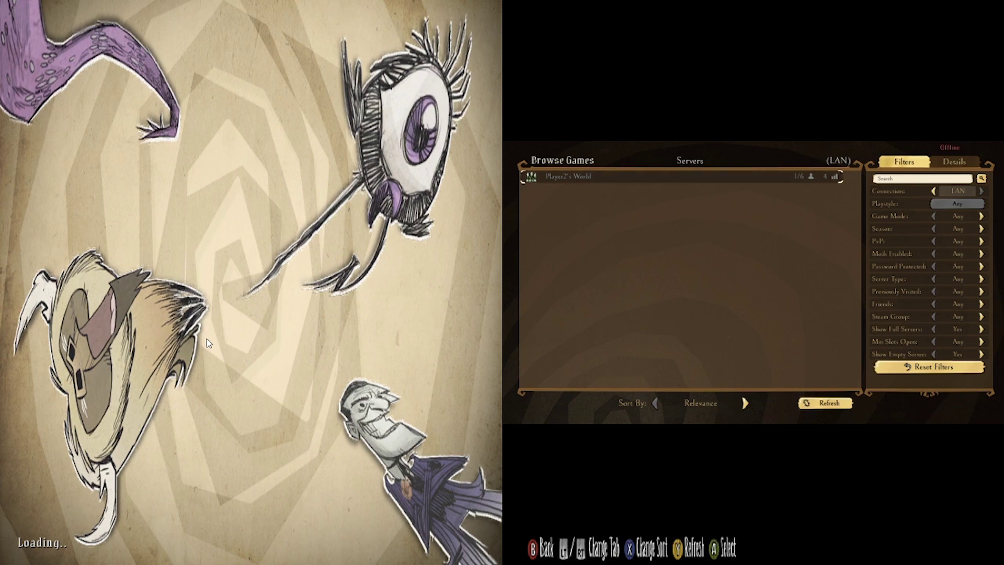
key("Return")
key("Return")
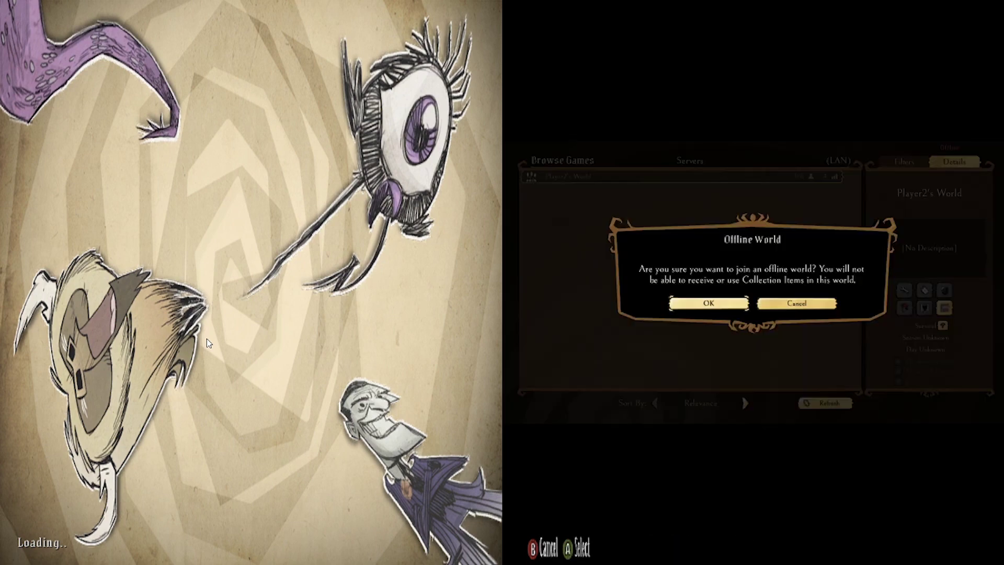
key("Return")
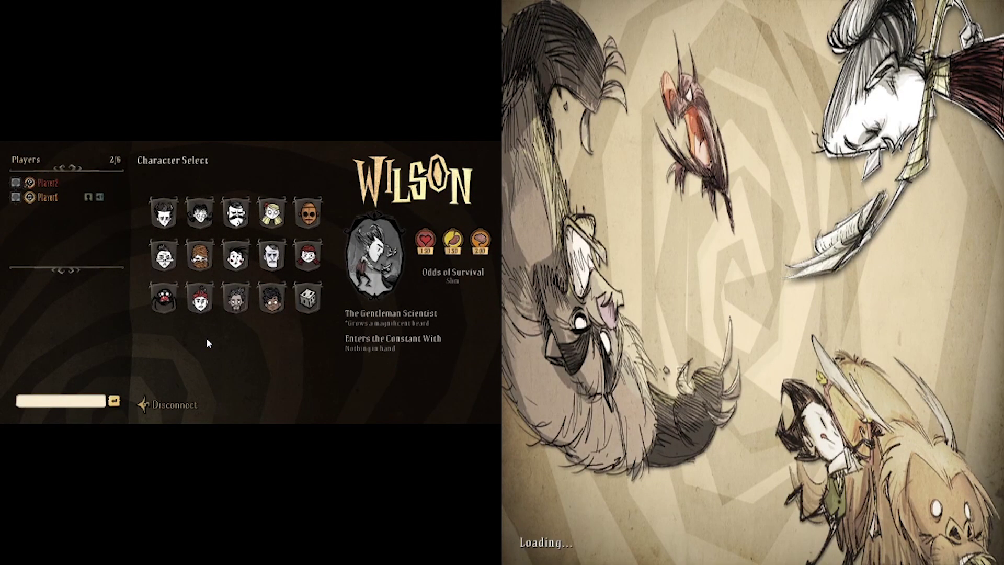
left_click(199, 212)
left_click(432, 410)
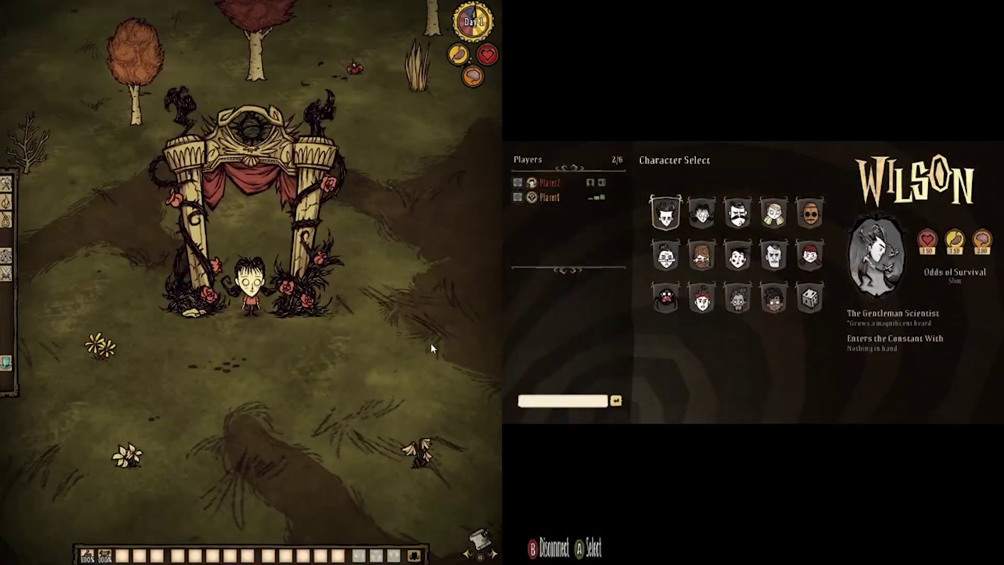
Spawn the right player as Wilson and run Willow down from the portal toward him.
key("a")
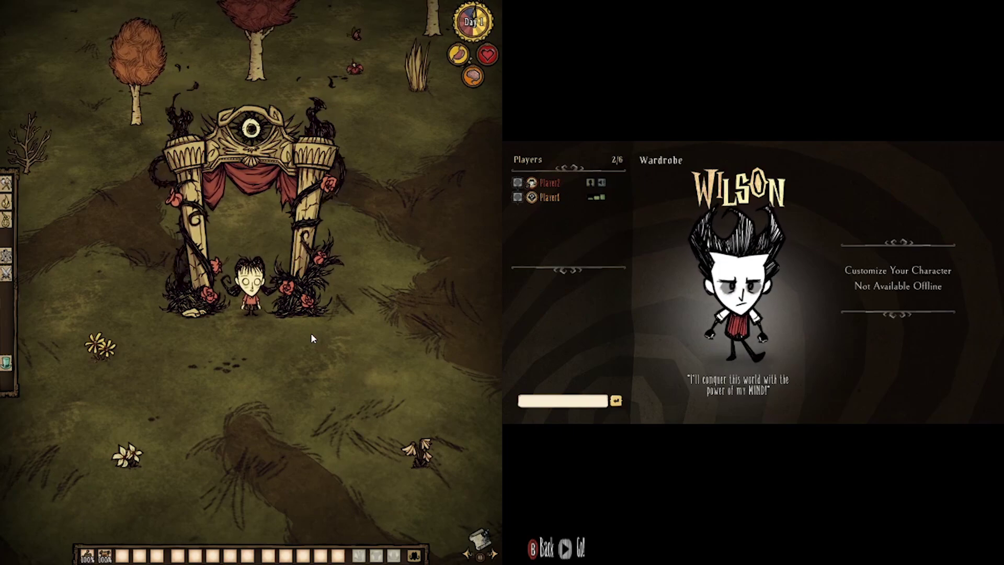
key("Return")
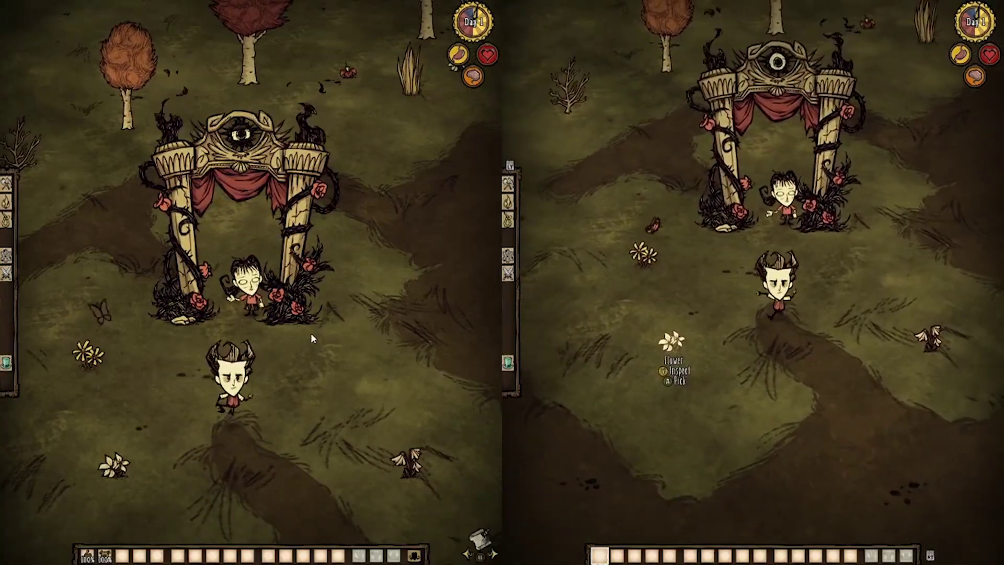
key("s")
key("d")
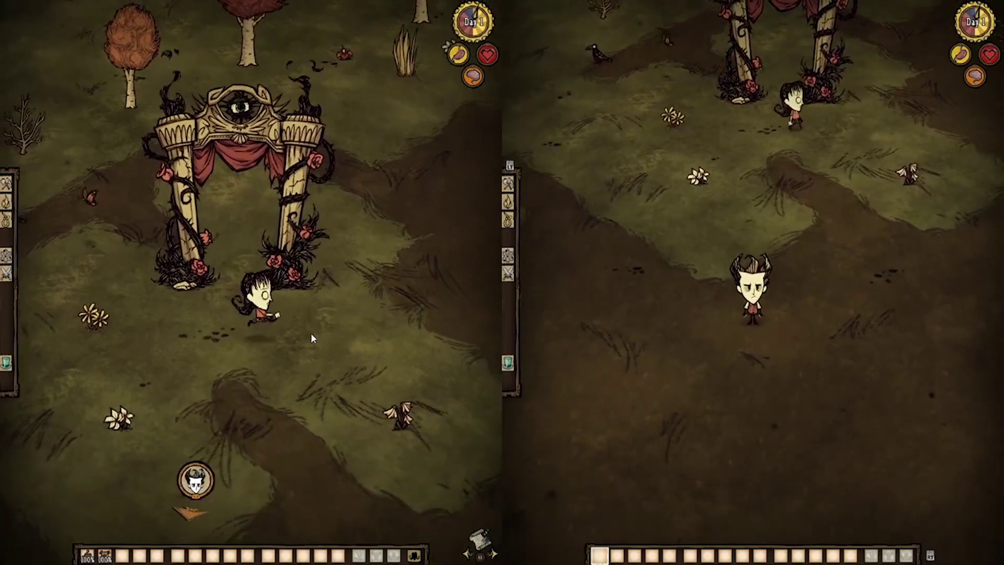
key("a")
key("d")
key("a")
Run Willow in a circle around Wilson and stop beside him.
key("s")
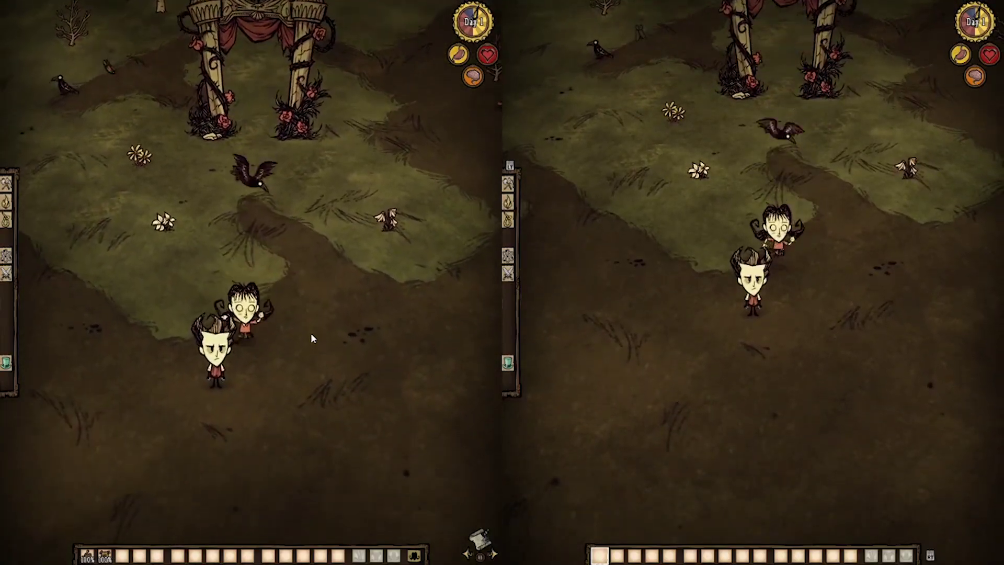
key("d")
key("s")
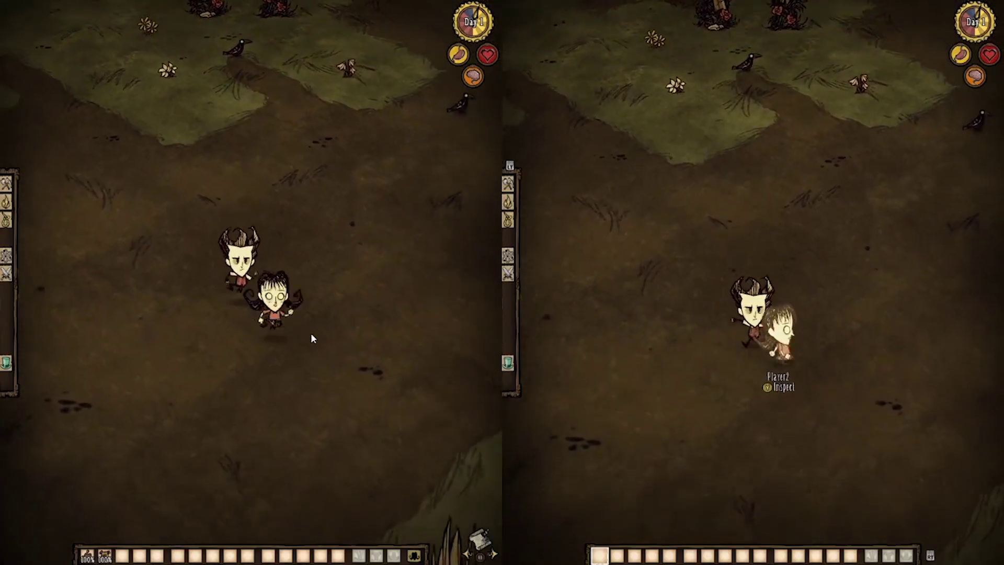
key("a")
key("w")
key("d")
key("s")
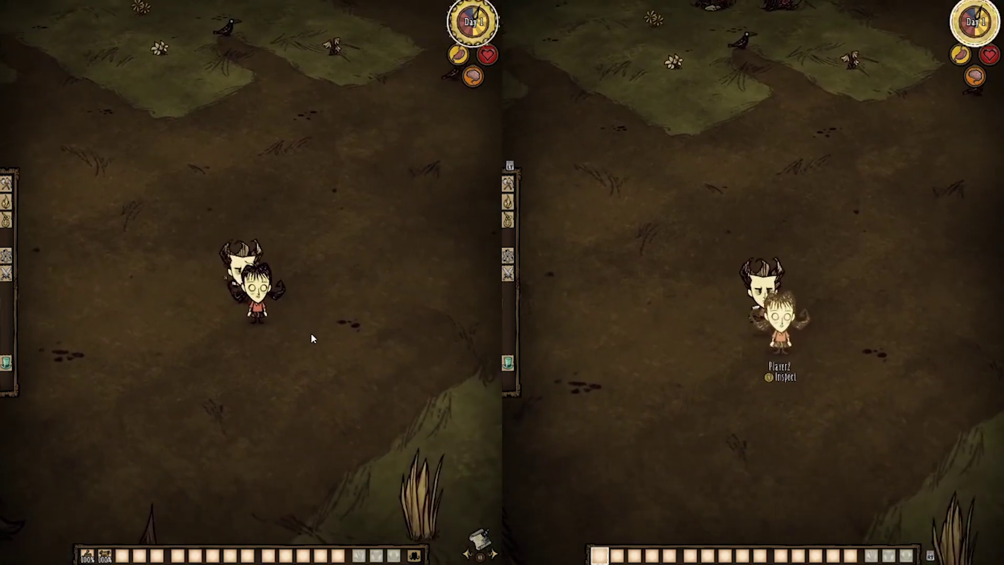